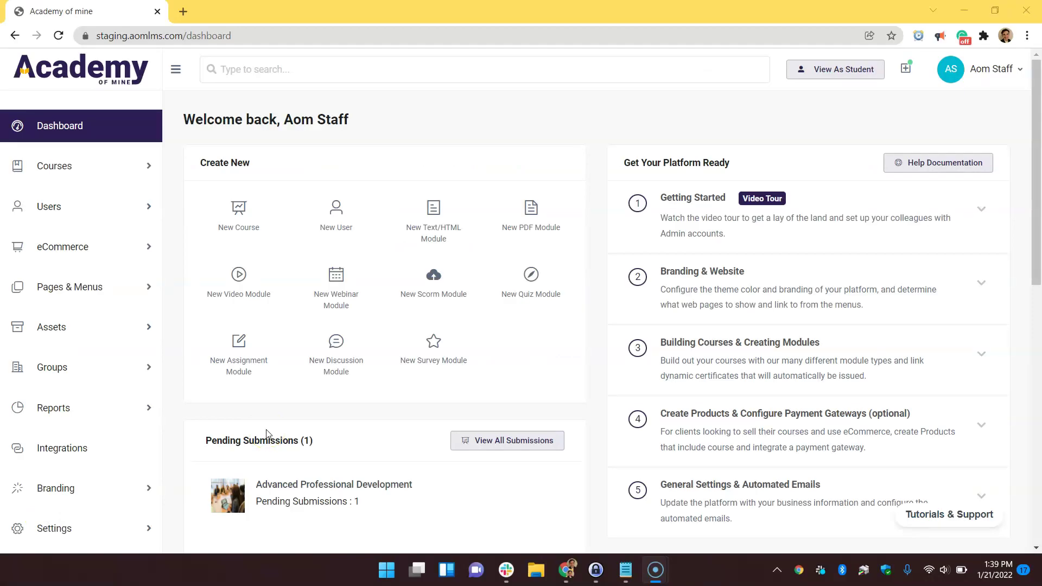
Go to Courses > Learning Paths and start creating a new learning path
left_click(82, 169)
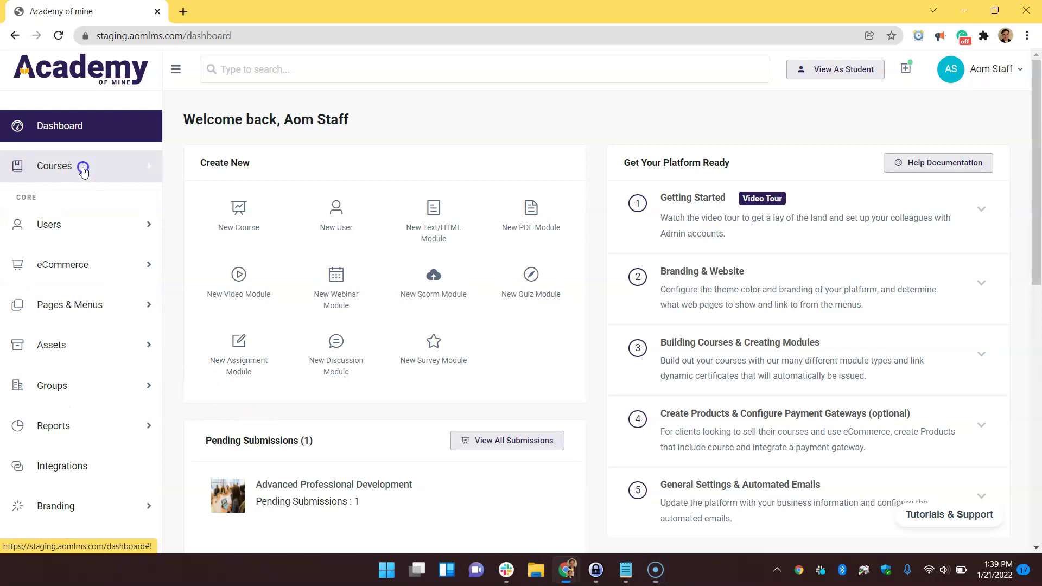
left_click(95, 259)
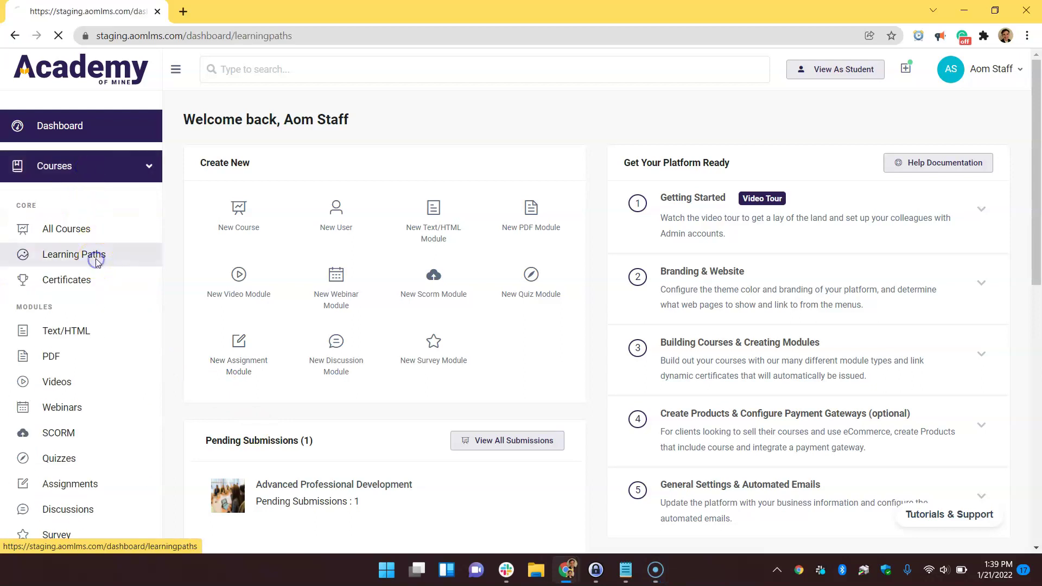
left_click(246, 238)
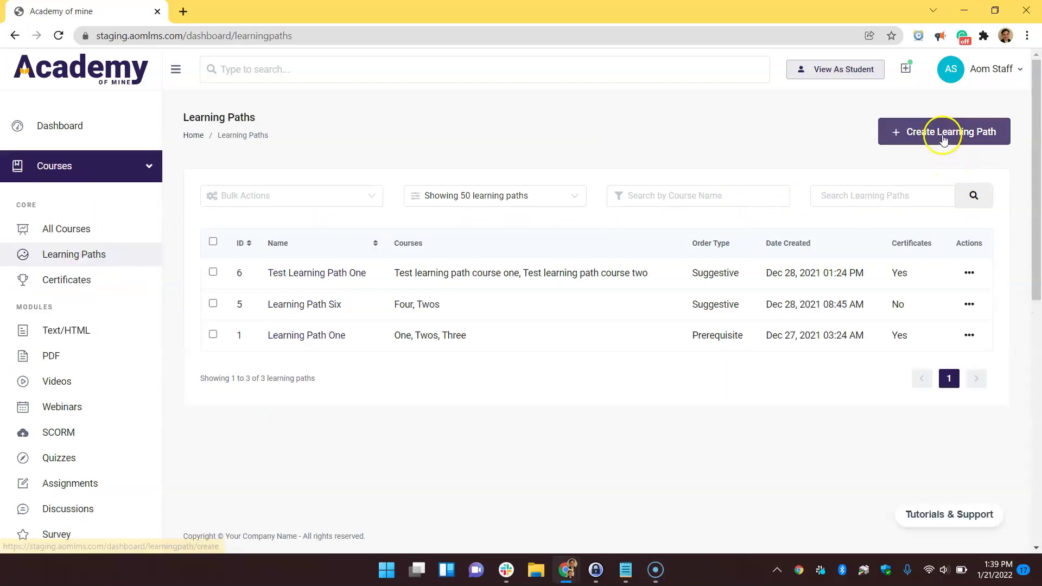
left_click(943, 136)
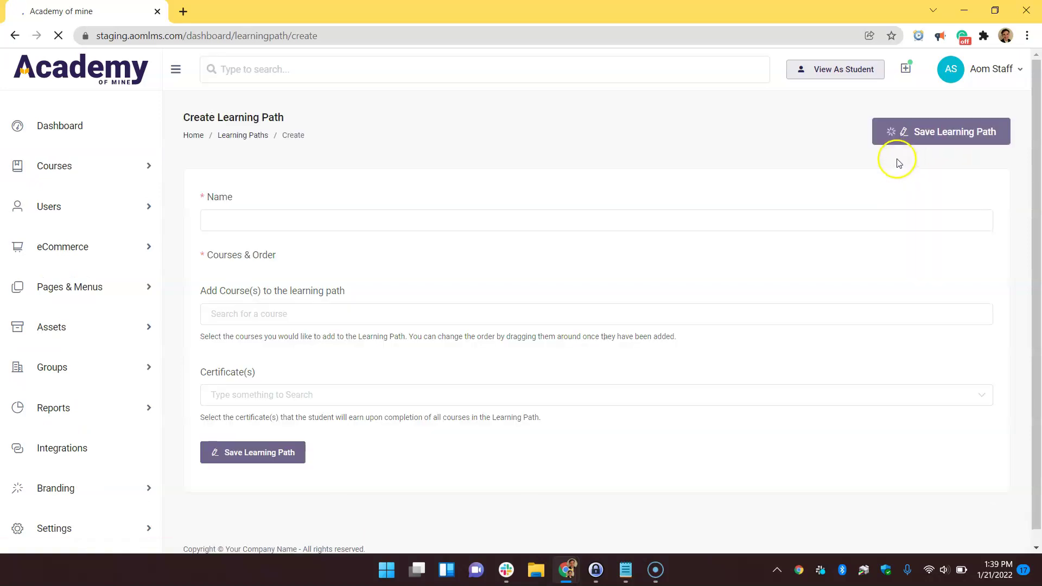
Name the path 'Intro to Electrician Journeyman', correcting the capital E in Electrician
left_click(326, 222)
type("El")
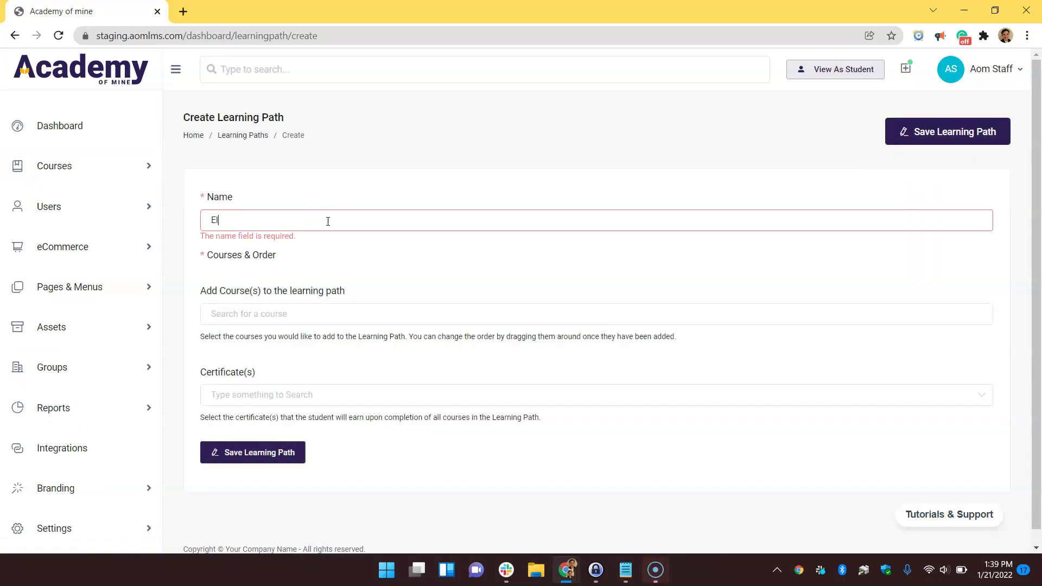
type("em")
key("BackSpace")
key("BackSpace")
key("BackSpace")
key("BackSpace")
type("Intro to electrician Journeyman")
left_click(246, 220)
key("BackSpace")
type("E")
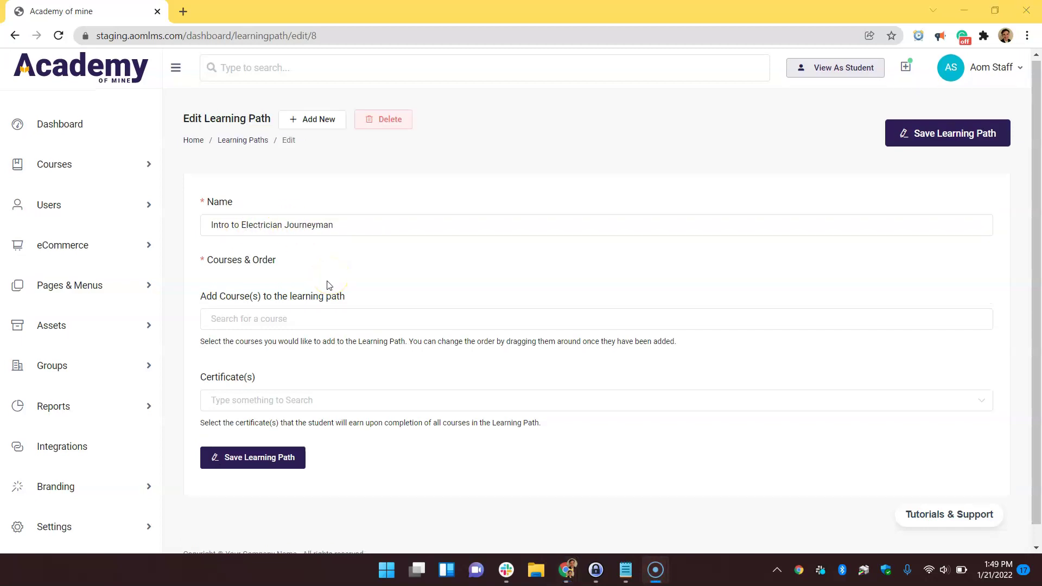
Add courses One, Twos and Three to the path, in that order
left_click(310, 320)
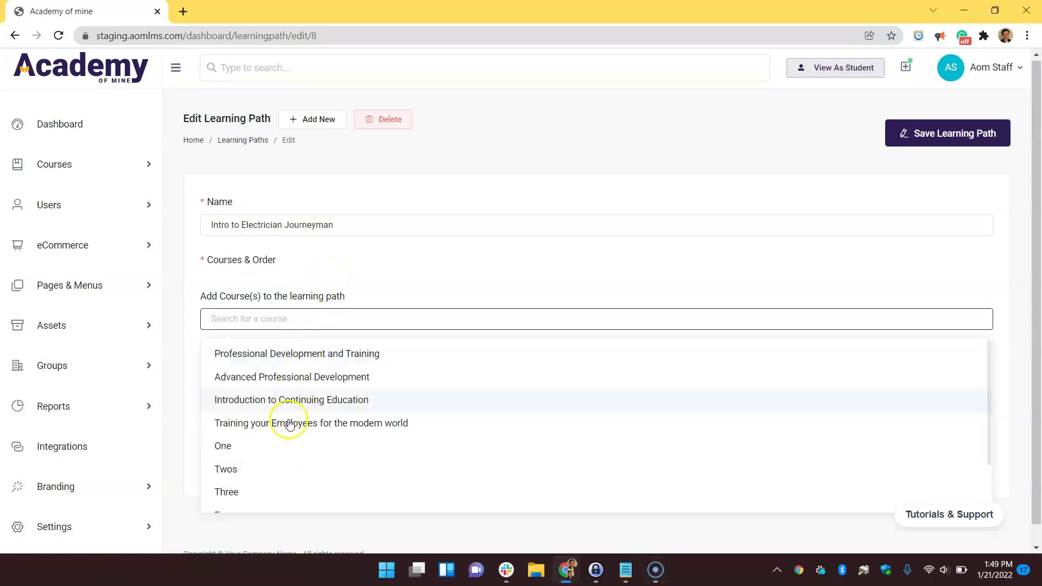
left_click(272, 447)
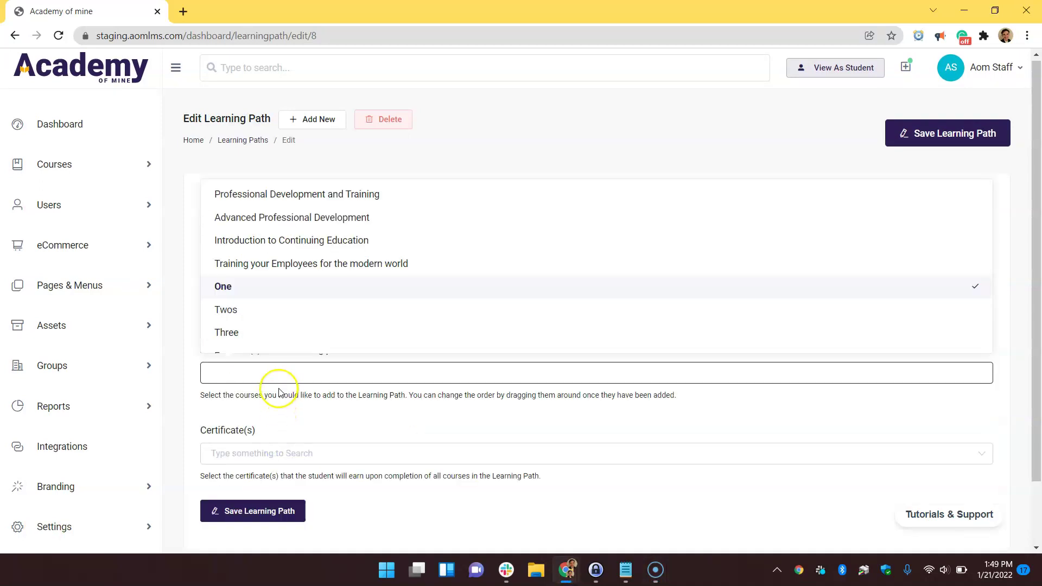
left_click(252, 308)
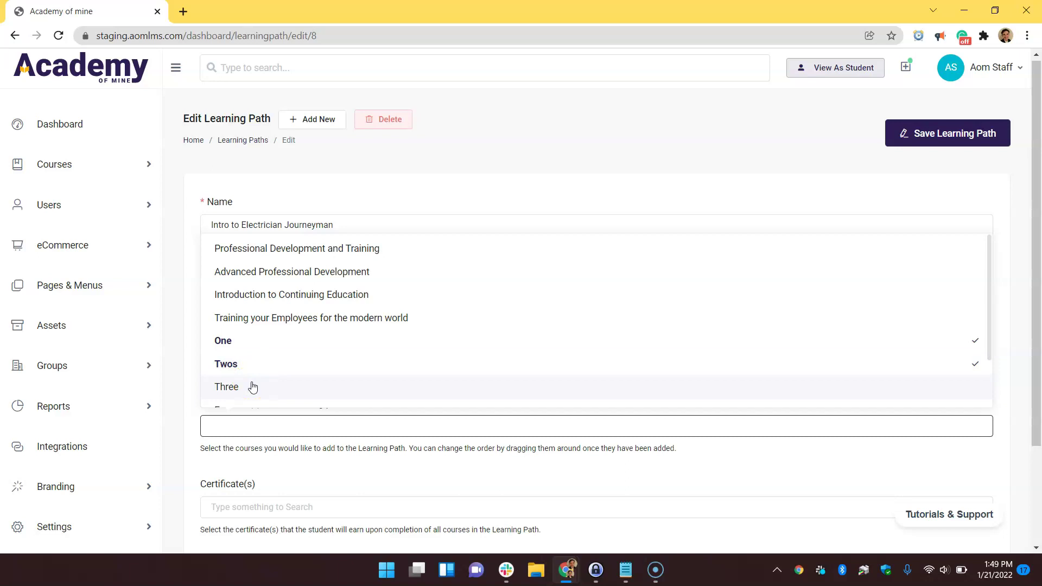
left_click(252, 386)
left_click(185, 387)
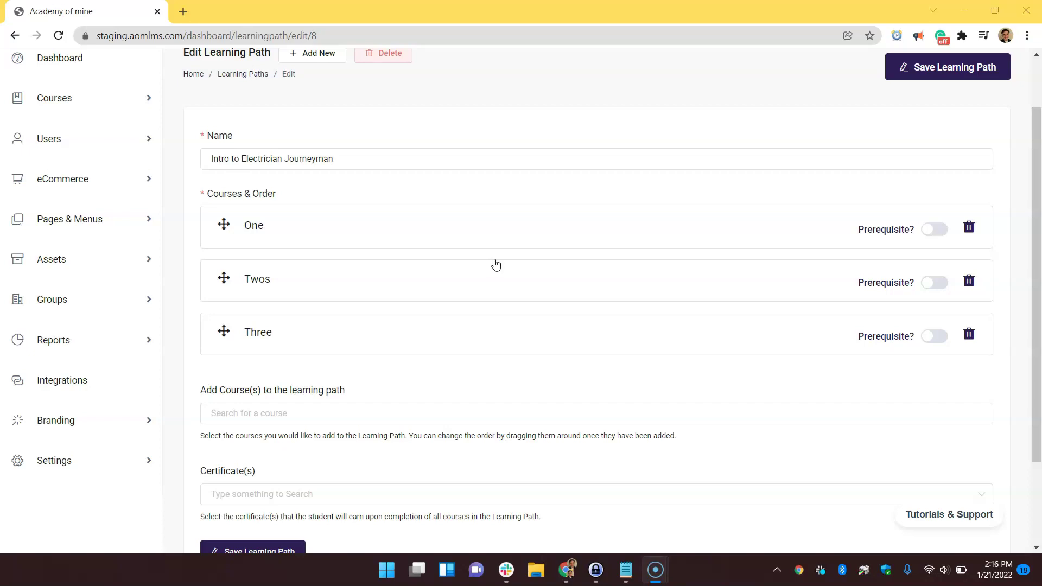
Mark course One as the path's prerequisite
left_click(935, 229)
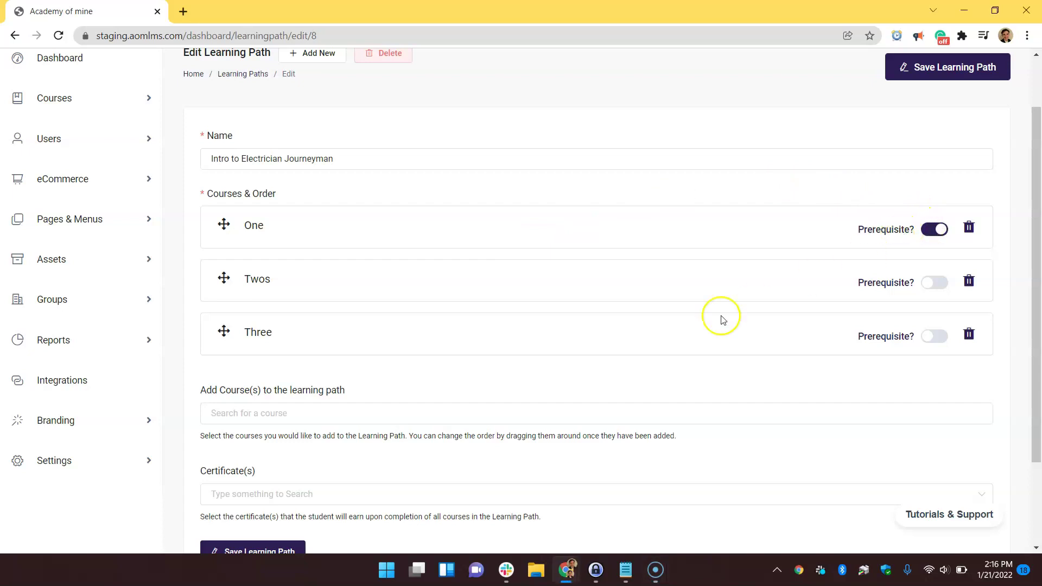
scroll(814, 349, "down", 3)
scroll(818, 350, "up", 4)
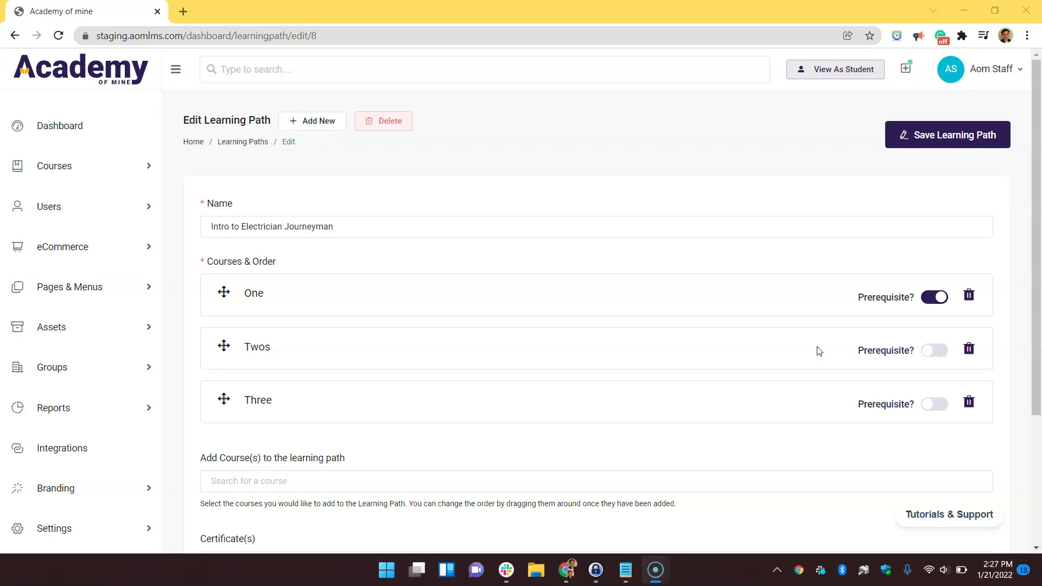
Drag Three above Twos and back, leaving the order One, Twos, Three
left_click(226, 399)
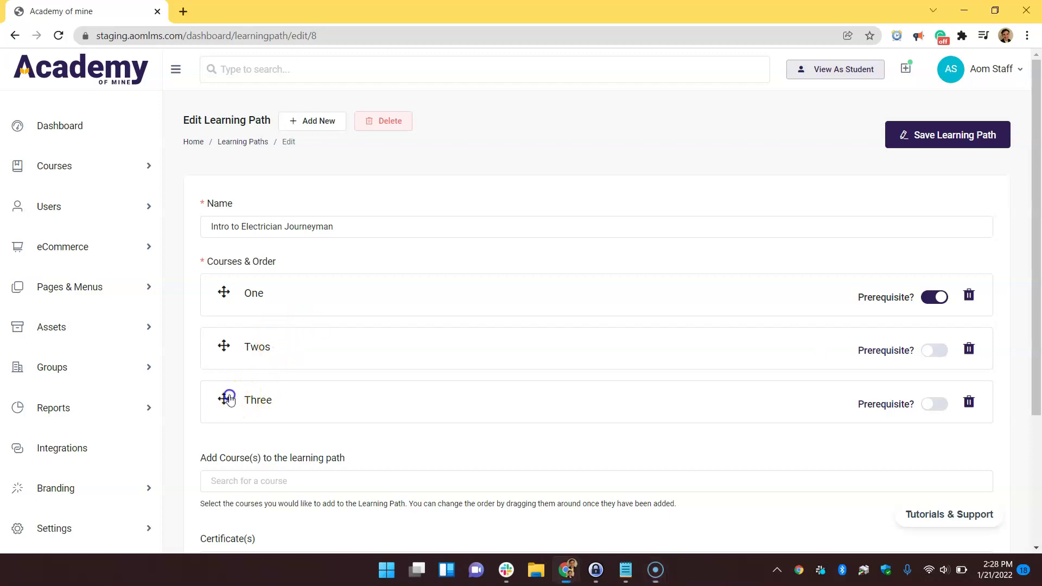
left_click_drag(229, 399, 233, 332)
left_click_drag(254, 391, 284, 272)
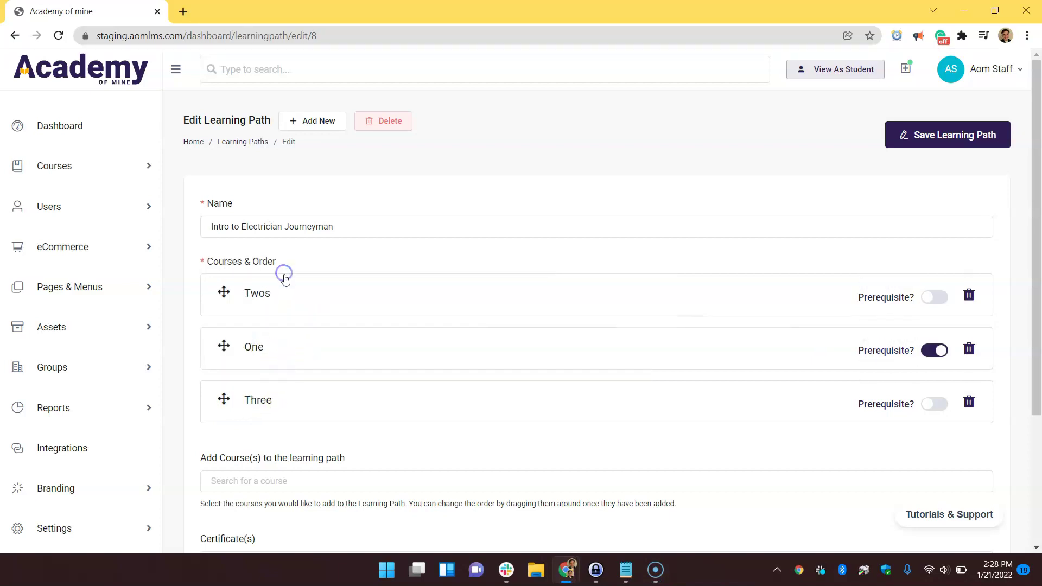
left_click_drag(372, 360, 381, 274)
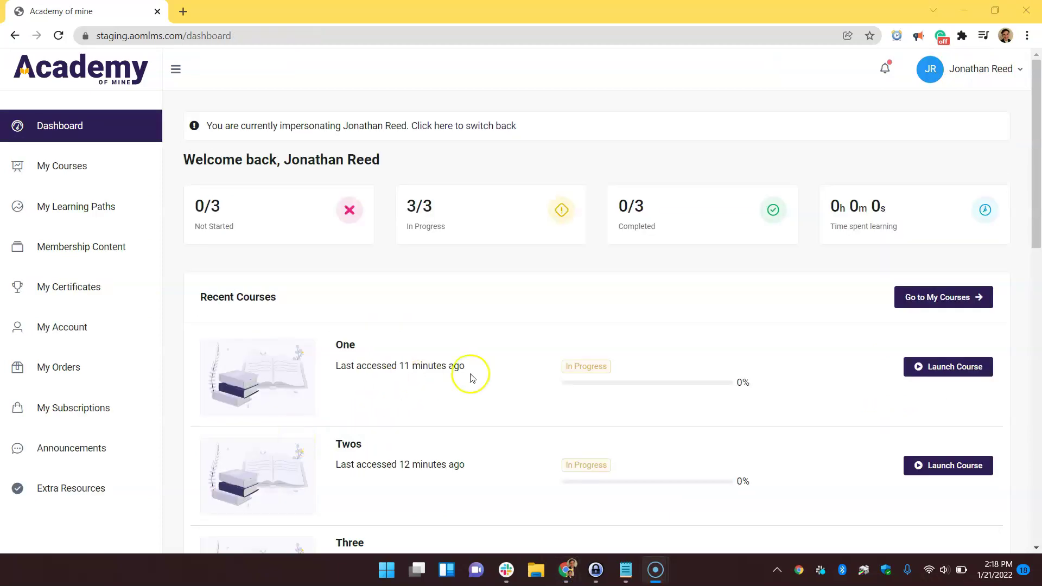
On the student dashboard, highlight the titles of courses One and Three
left_click(1037, 259)
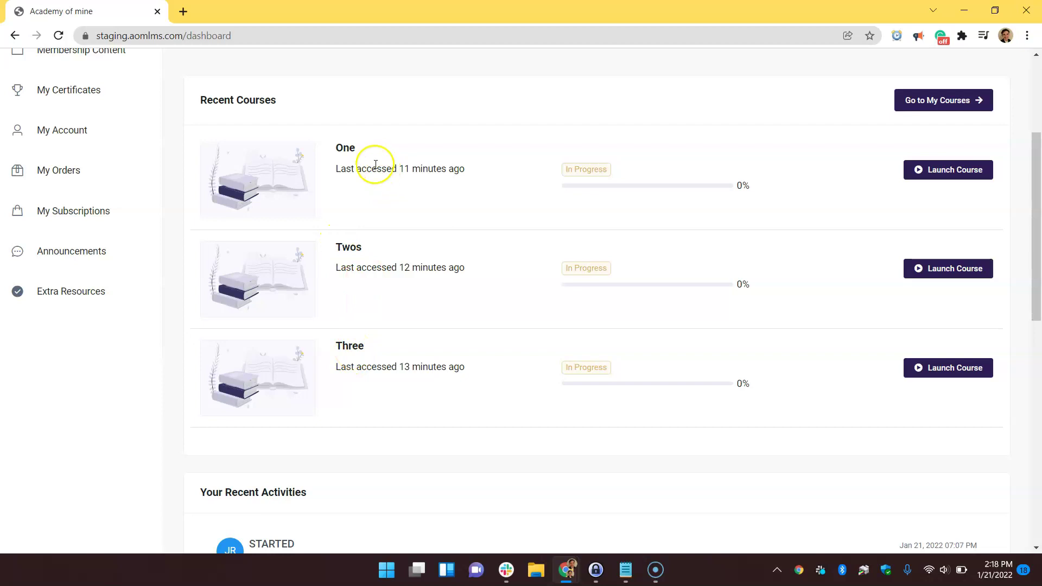
left_click_drag(371, 156, 333, 149)
left_click_drag(372, 348, 331, 346)
left_click(381, 402)
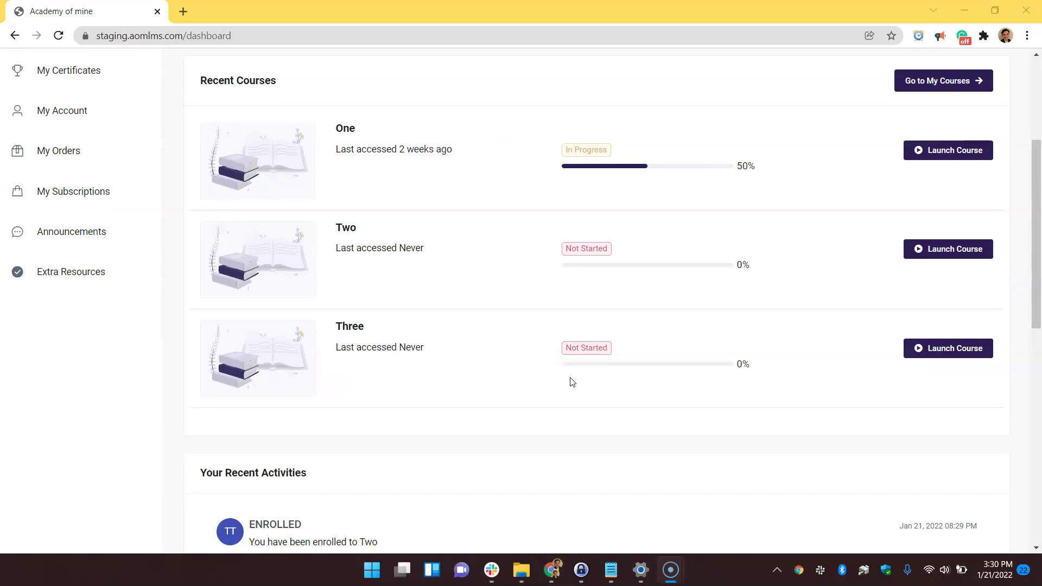
Try launching course Two as the student and dismiss the Course Locked notice
left_click(952, 254)
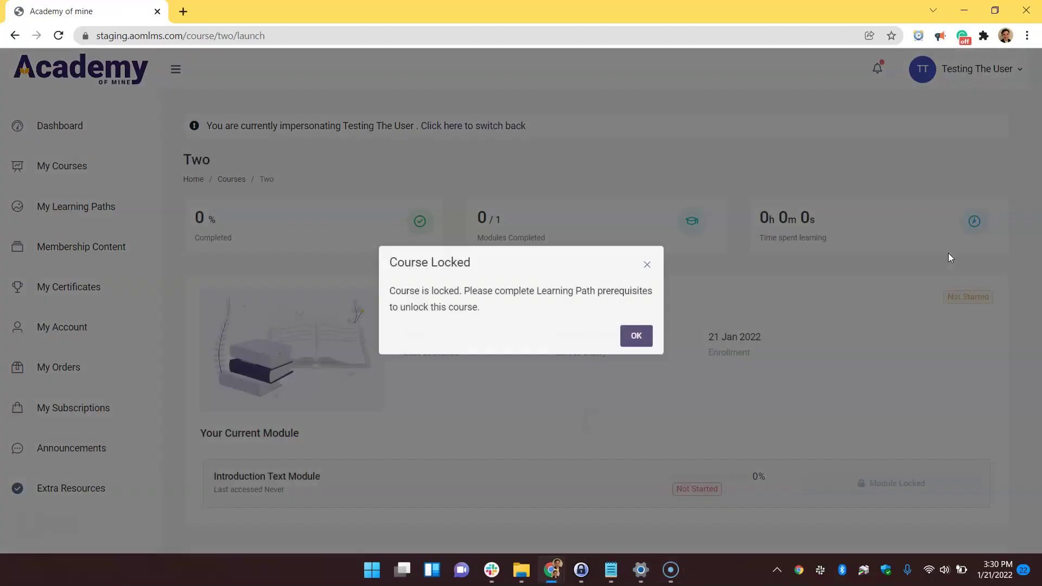
left_click(637, 337)
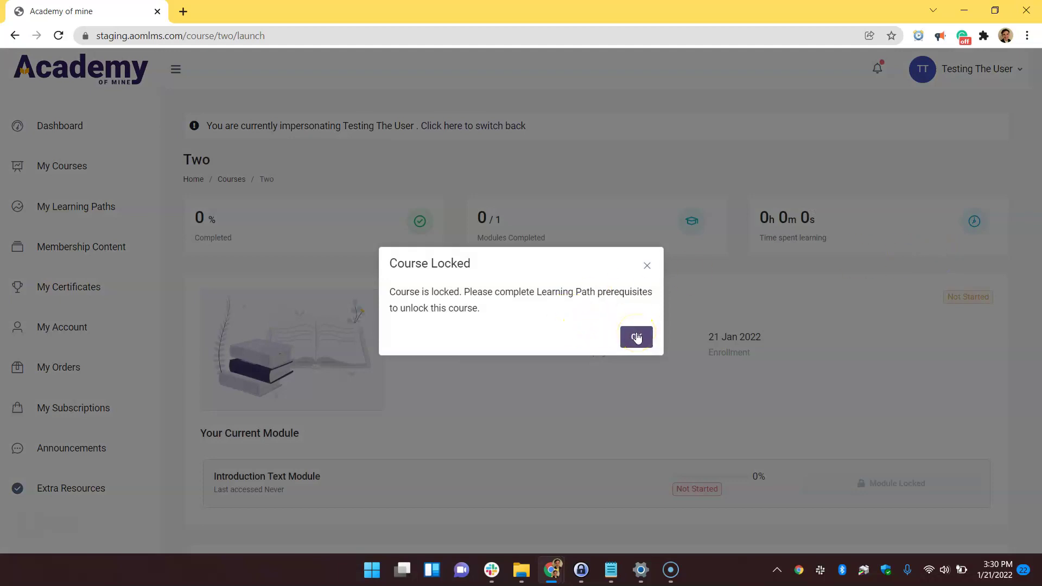
scroll(833, 345, "down", 2)
scroll(876, 342, "down", 1)
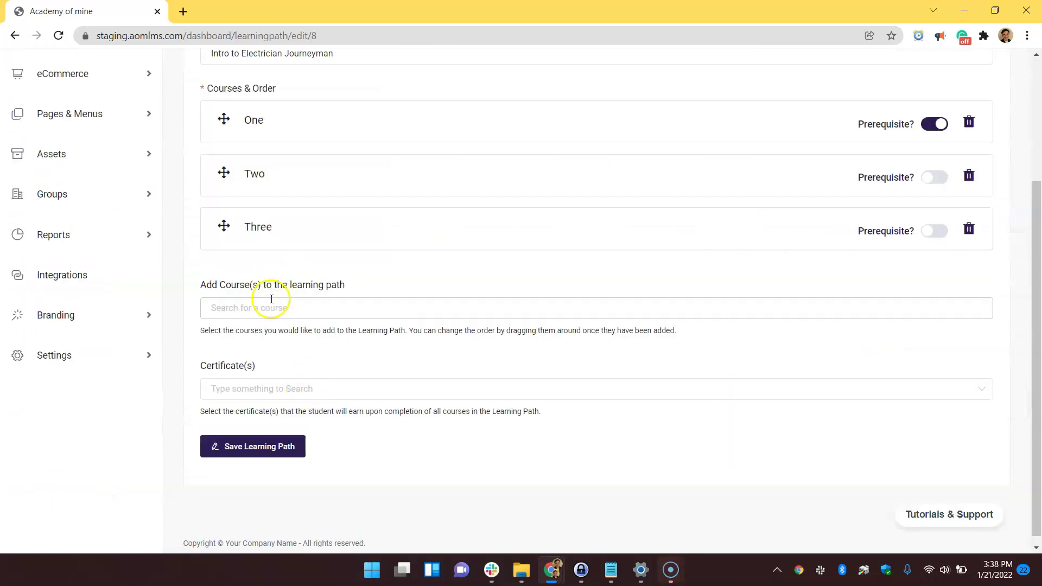
Reopen the course list to review the path's courses, then close it
scroll(271, 299, "up", 2)
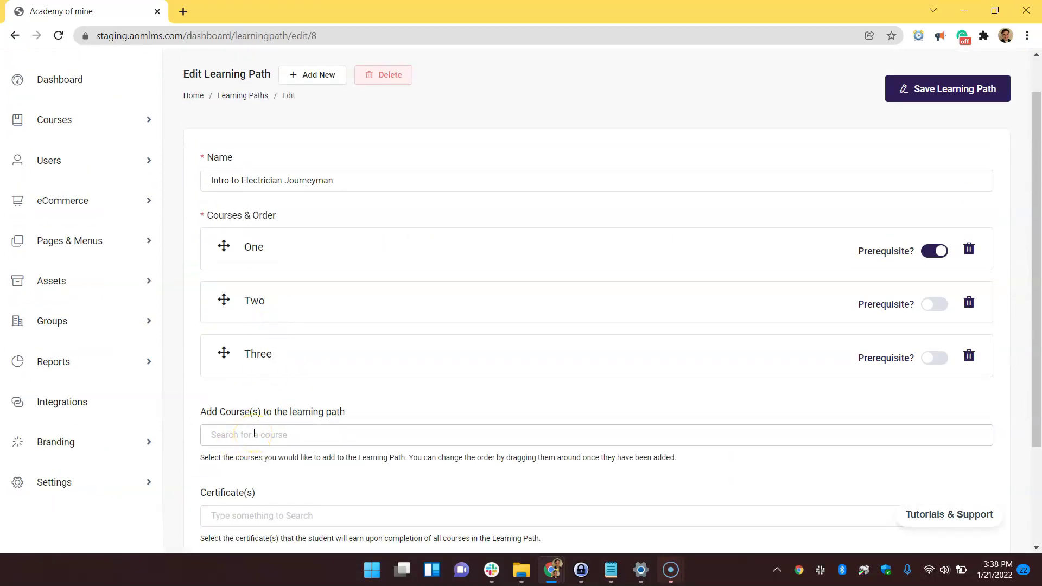
left_click(302, 436)
scroll(277, 377, "down", 1)
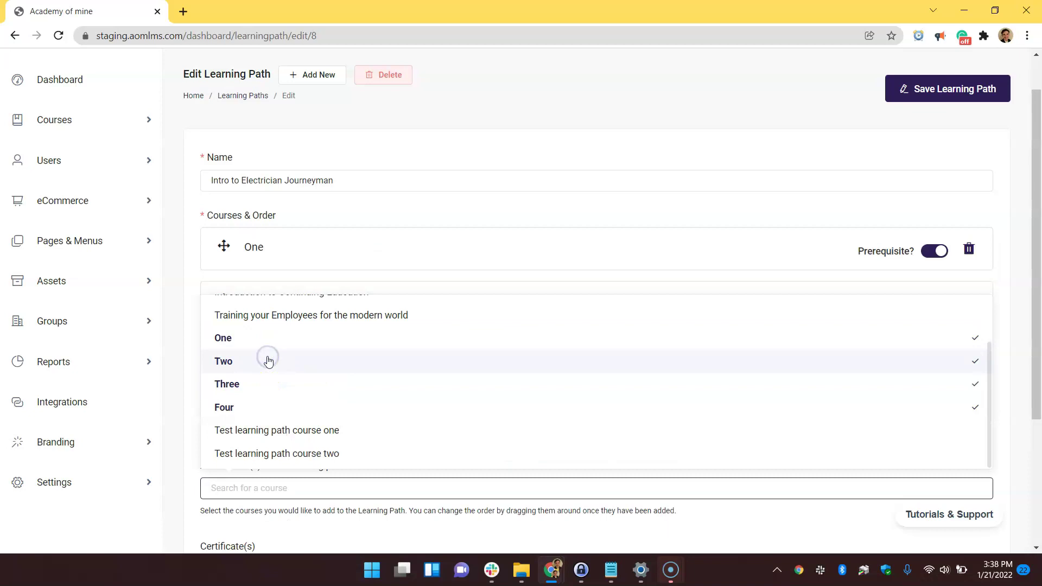
left_click(192, 375)
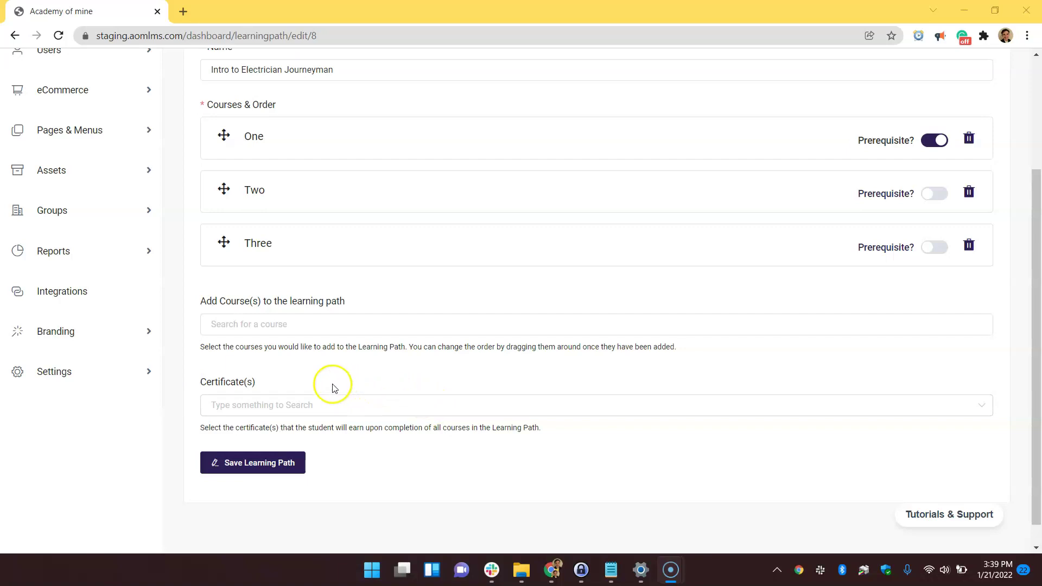
Attach Learning Path Certificate as the path's completion certificate
left_click(278, 407)
left_click(277, 250)
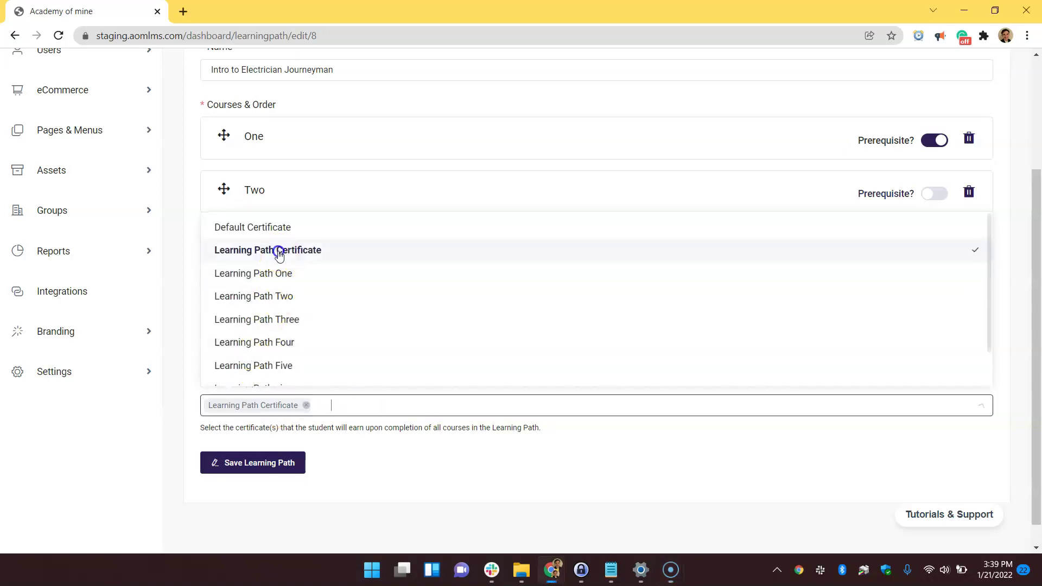
left_click(396, 461)
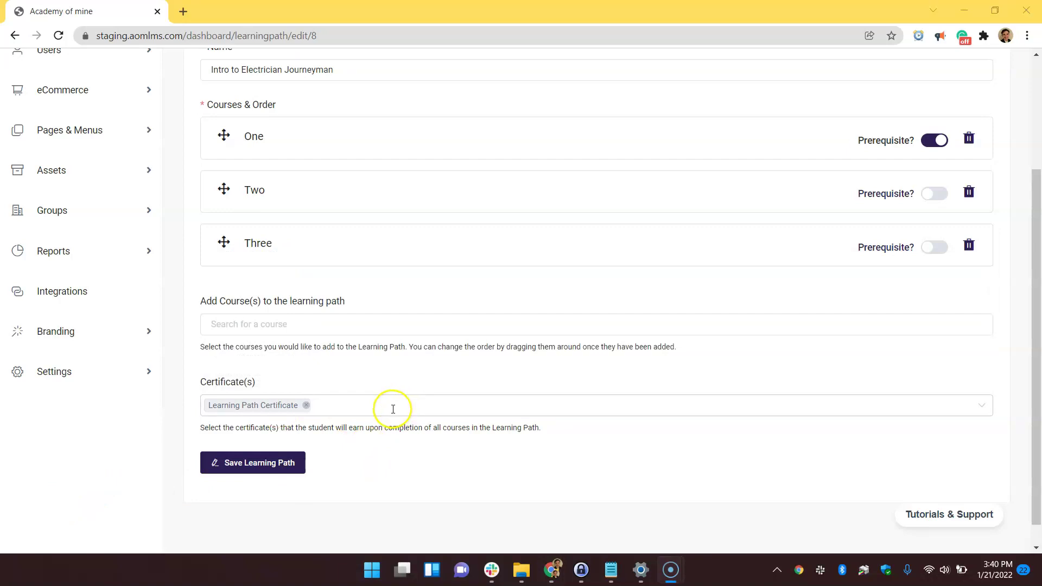
Save the learning path changes and go to the All Users list
left_click(294, 463)
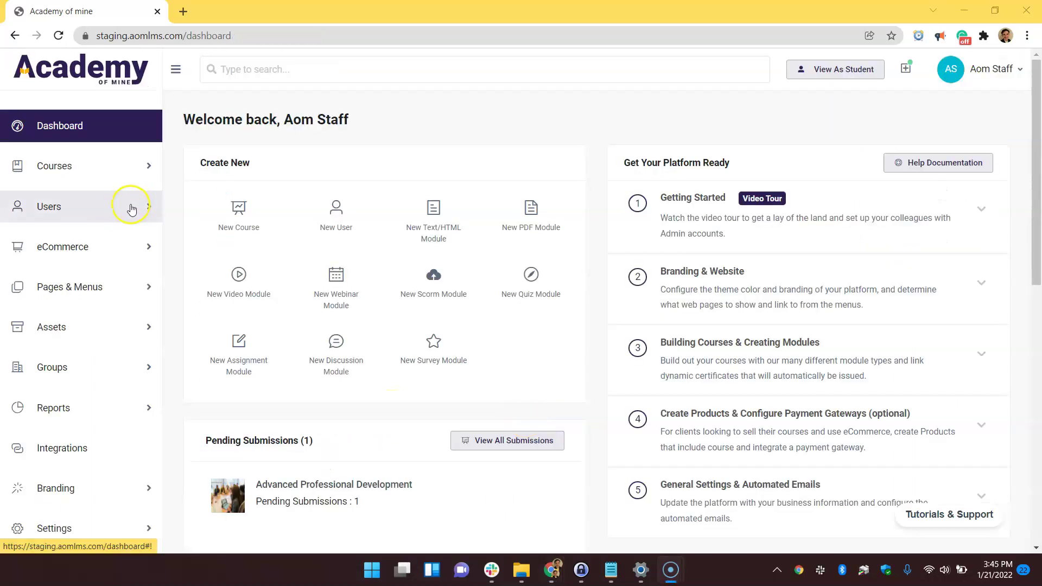
left_click(131, 208)
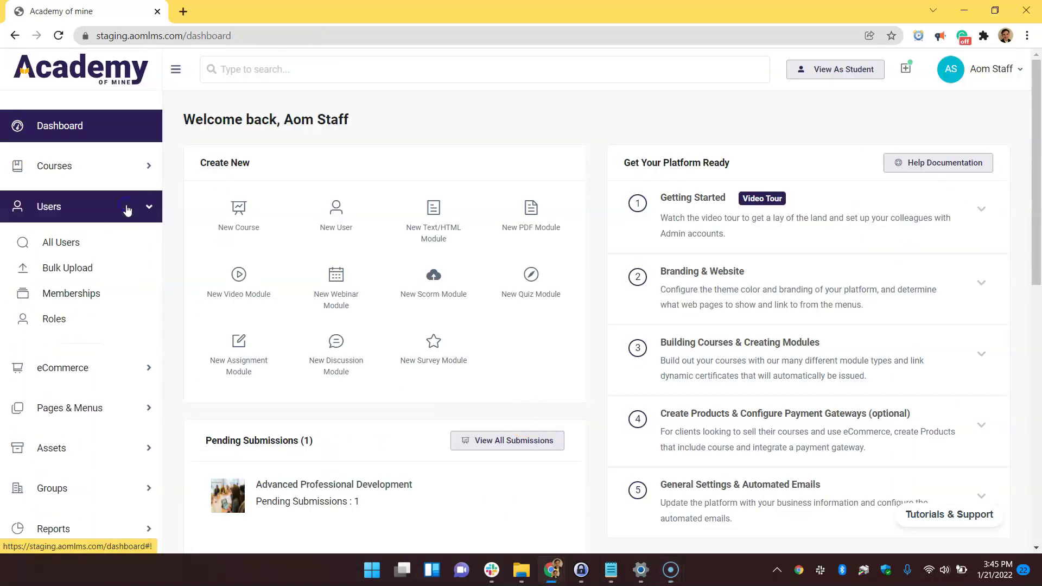
left_click(110, 241)
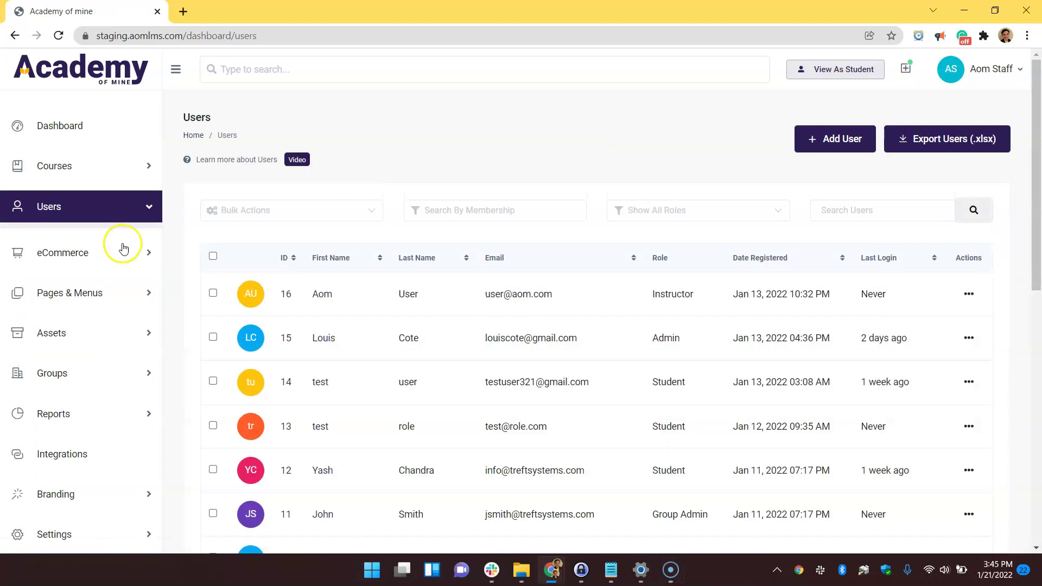
scroll(402, 304, "down", 4)
scroll(386, 304, "down", 3)
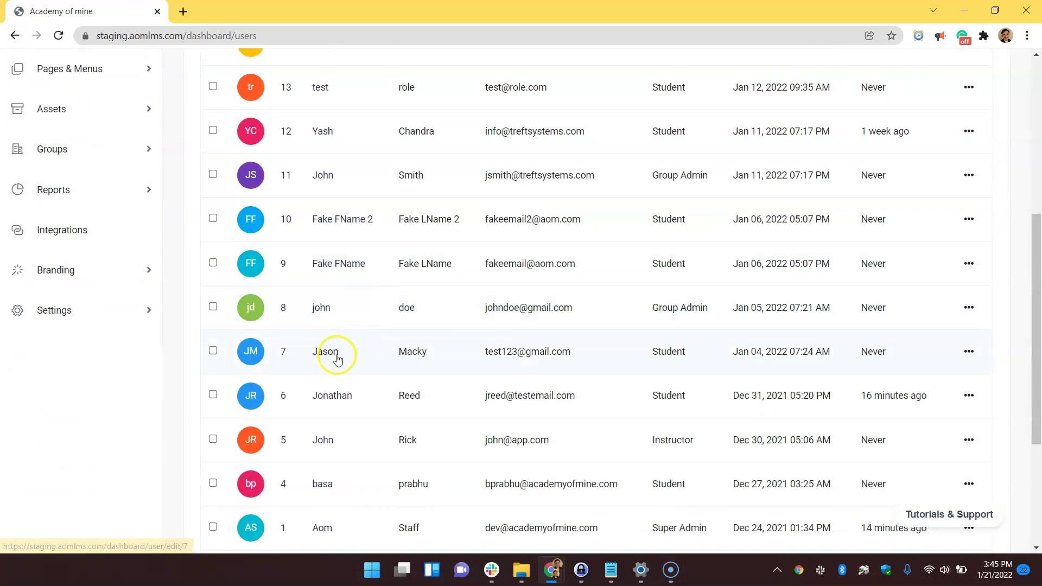
Enroll the student in the Intro to Electrician Journeyman learning path
left_click(964, 353)
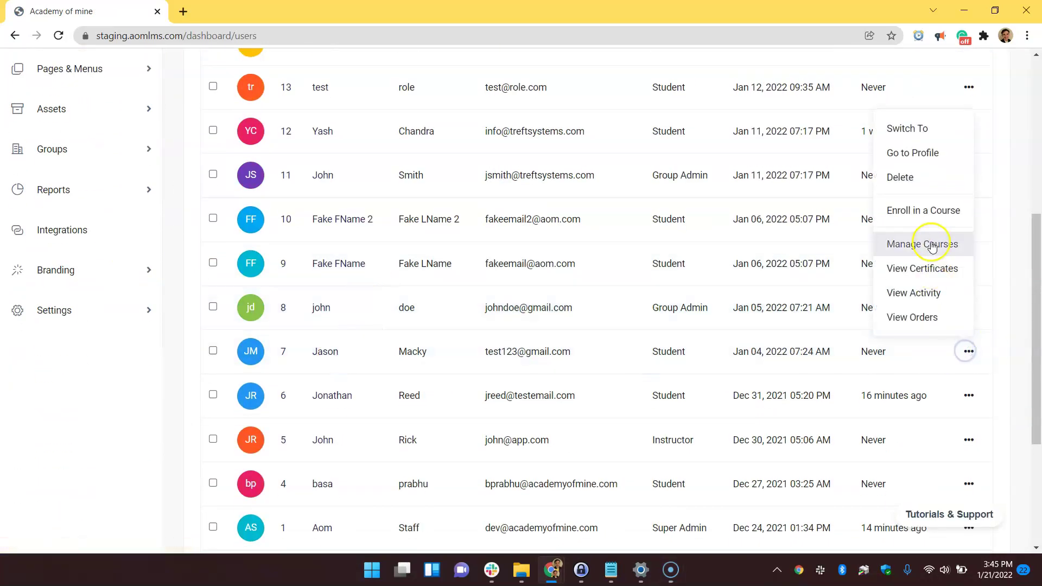
left_click(928, 208)
left_click(558, 218)
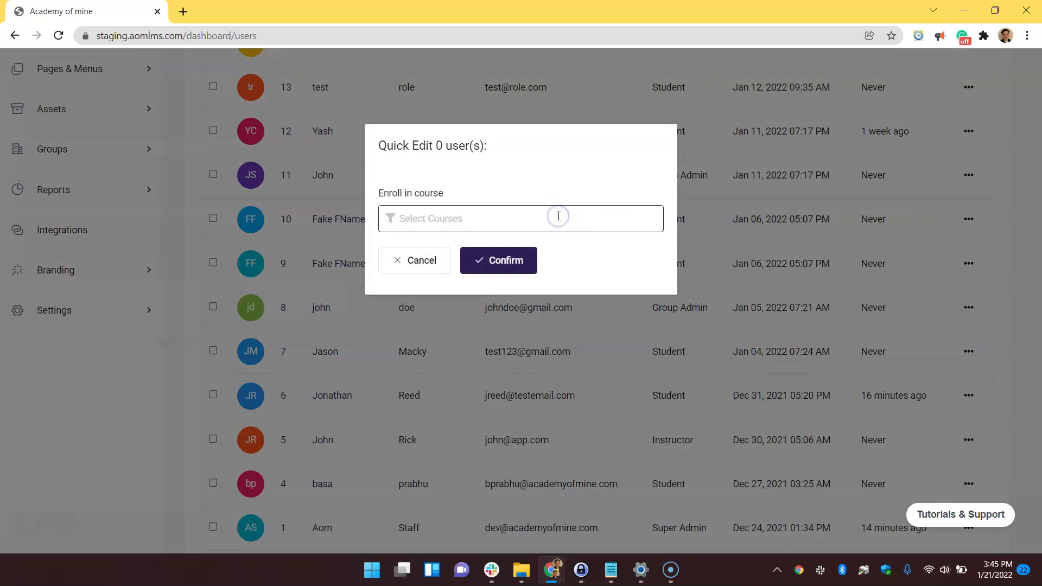
type("el")
left_click(478, 278)
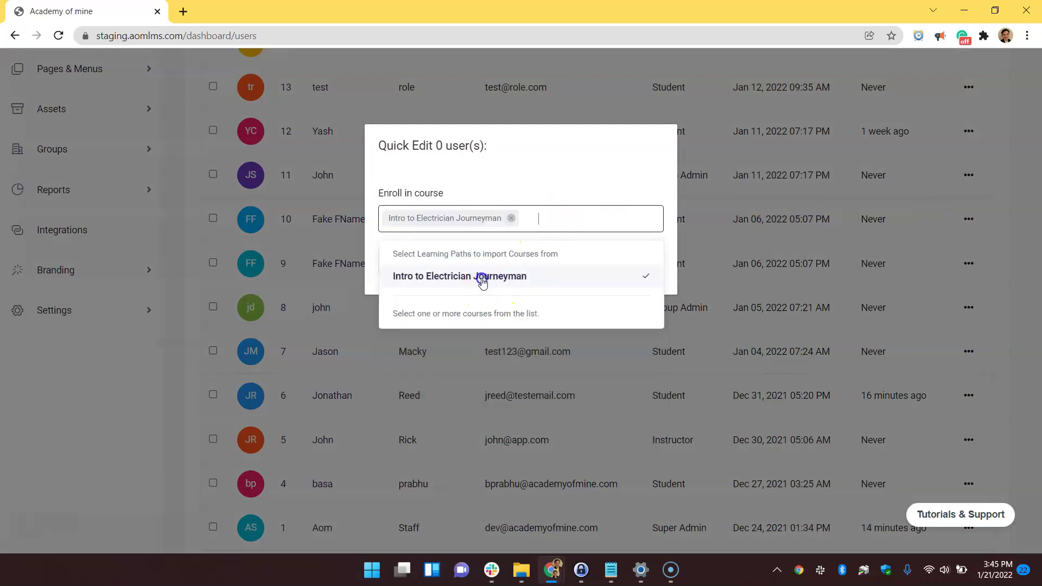
left_click(576, 181)
left_click(519, 259)
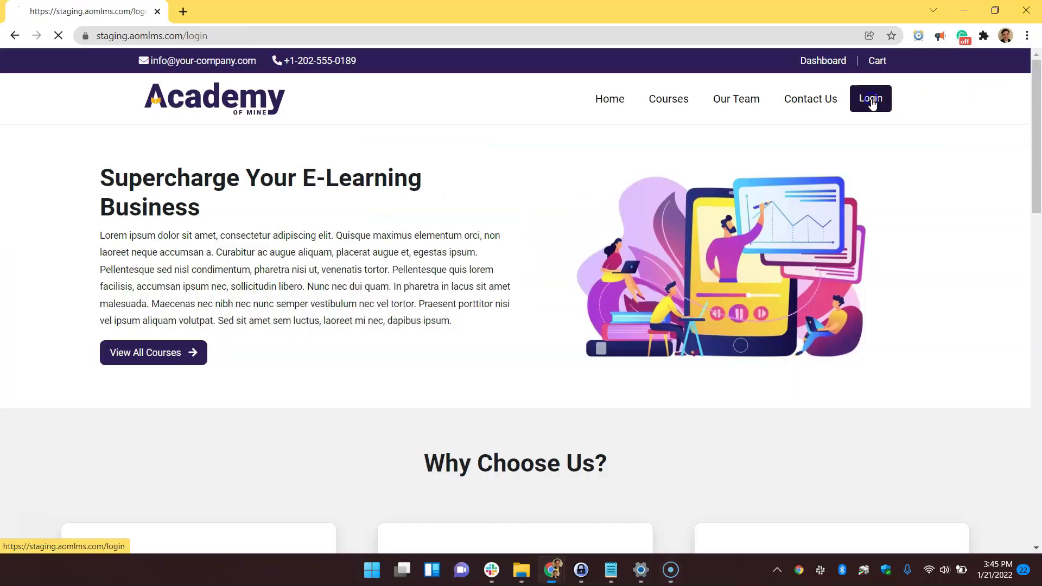
Log in with the student's e-mail and password, declining the browser's save-password prompt
left_click(872, 105)
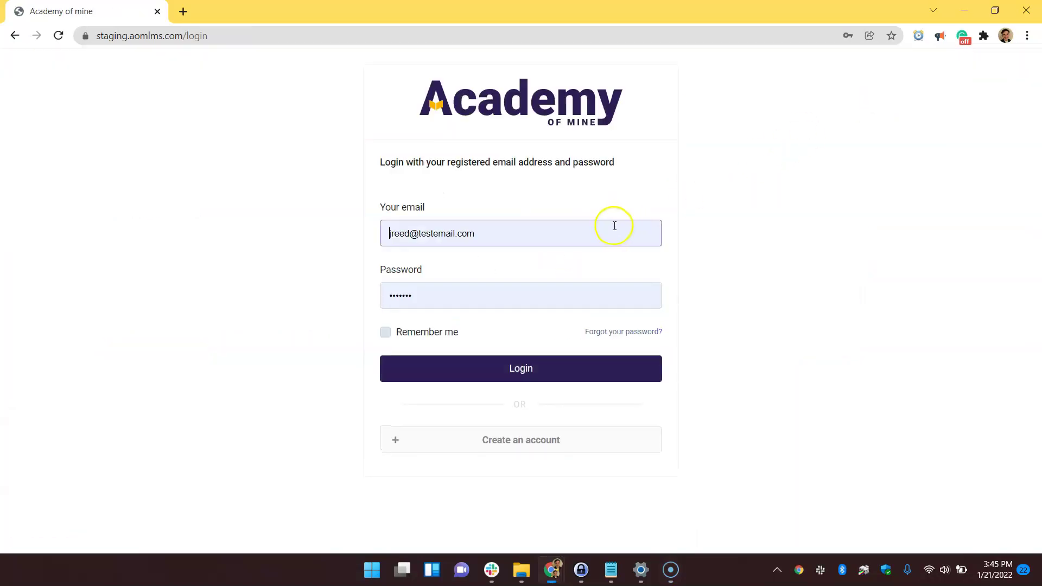
left_click(612, 223)
left_click(316, 235)
left_click(381, 296)
type("test")
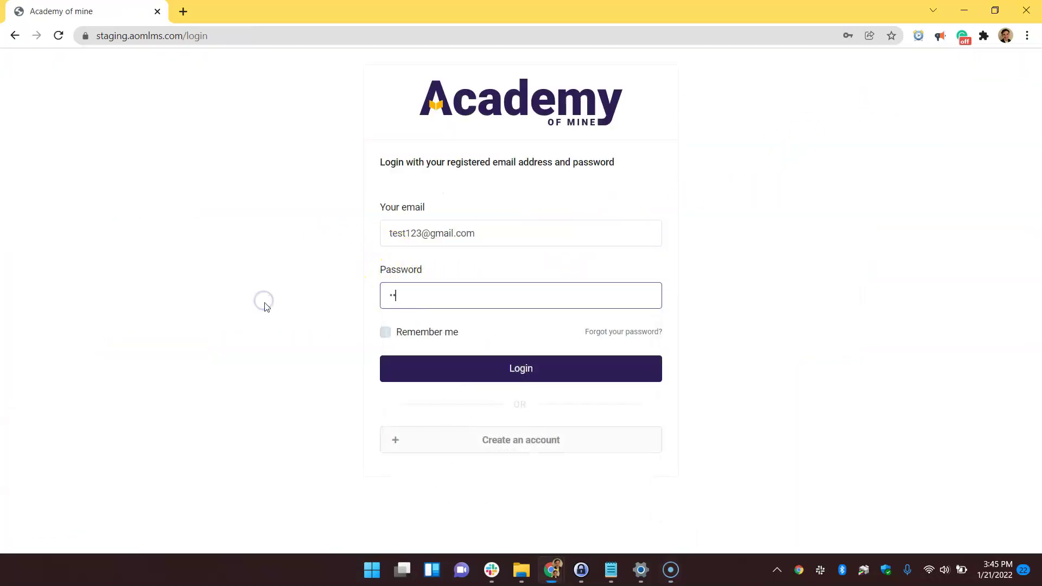
left_click(489, 371)
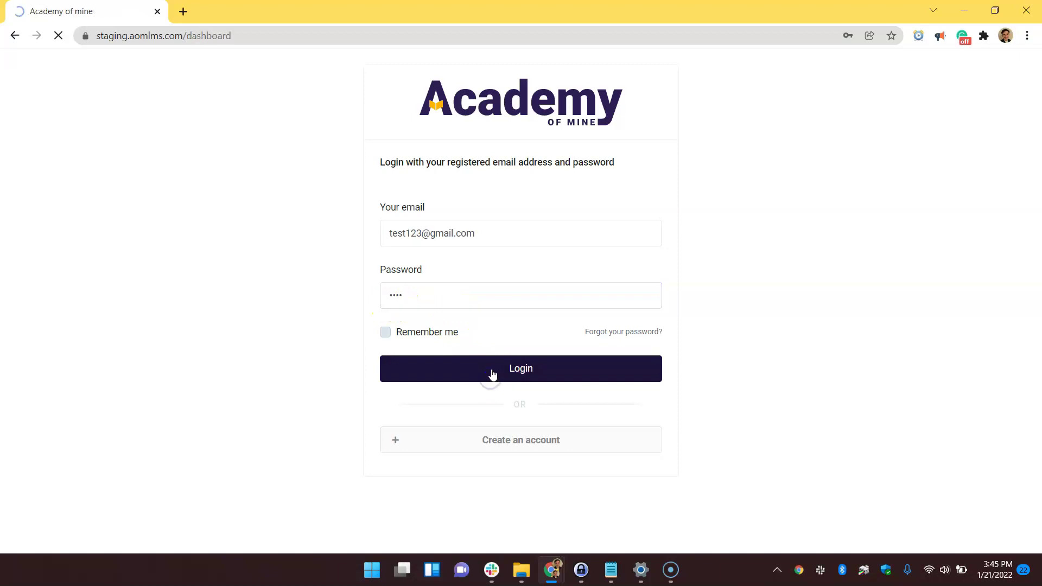
left_click(833, 222)
Scroll the dashboard to review courses One, Two and Three, all Not Started at 0%
scroll(730, 228, "down", 3)
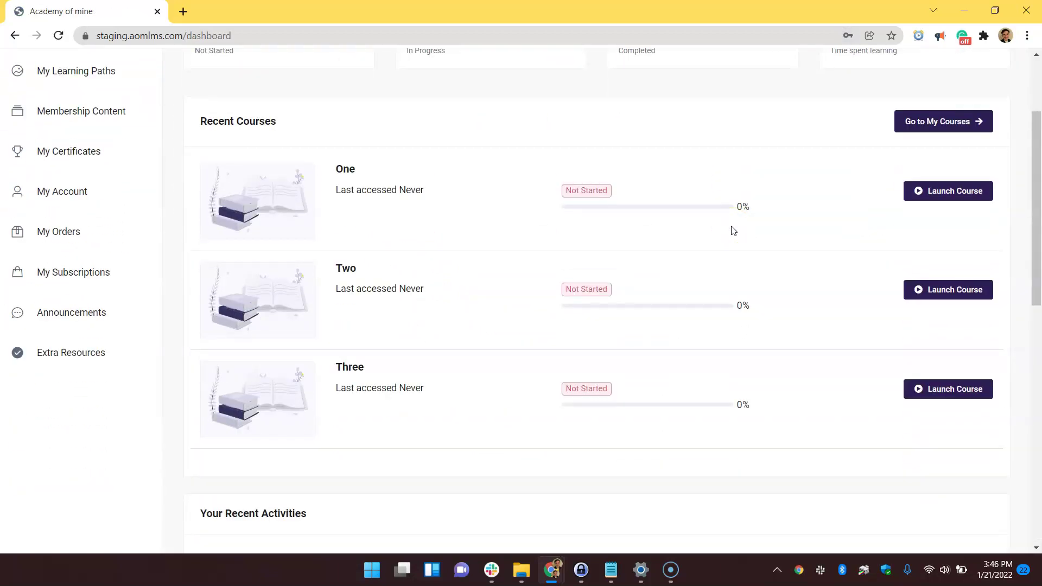
scroll(732, 231, "up", 1)
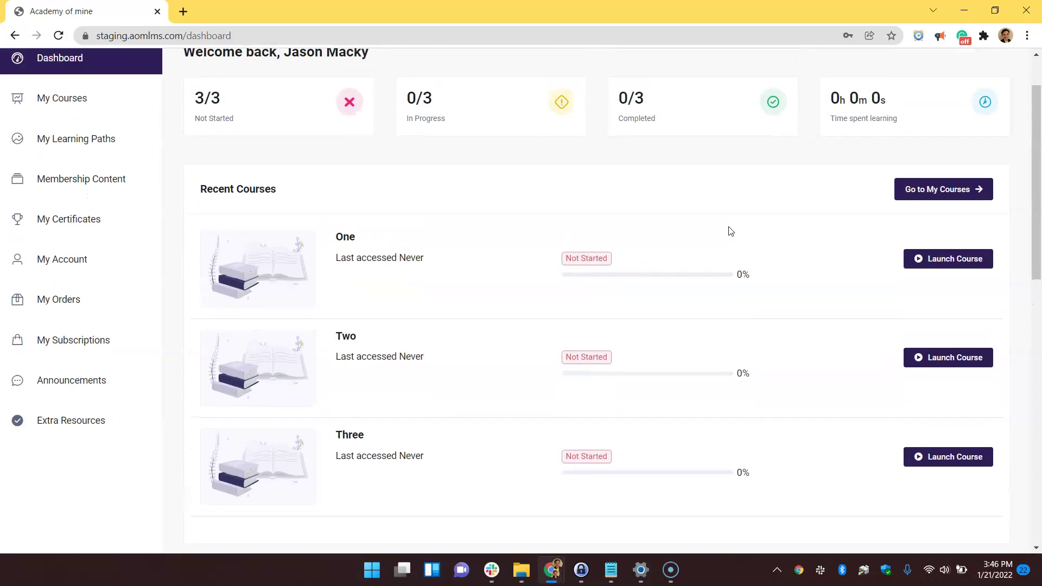
scroll(636, 298, "up", 1)
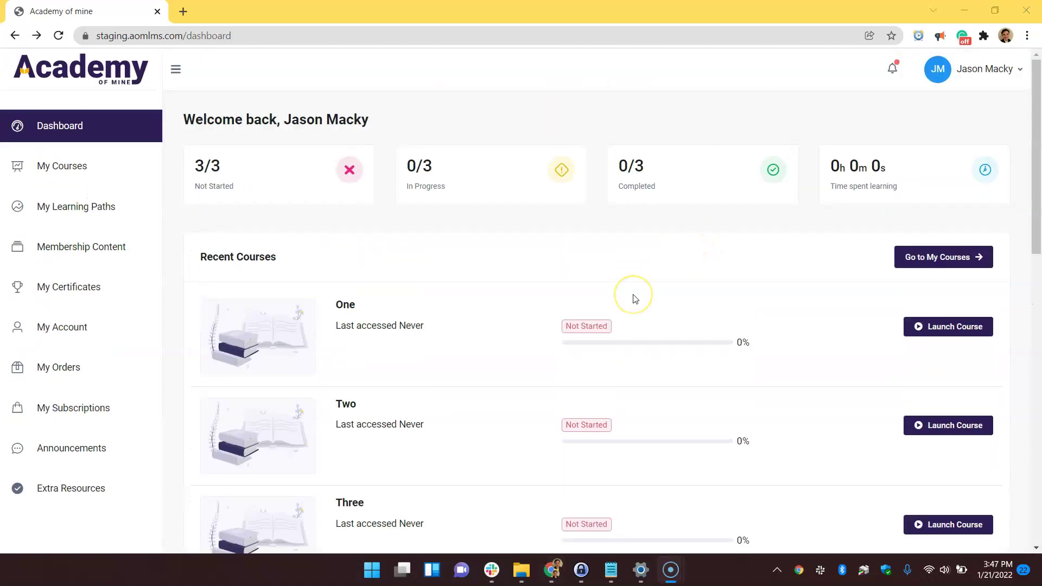
scroll(635, 299, "down", 3)
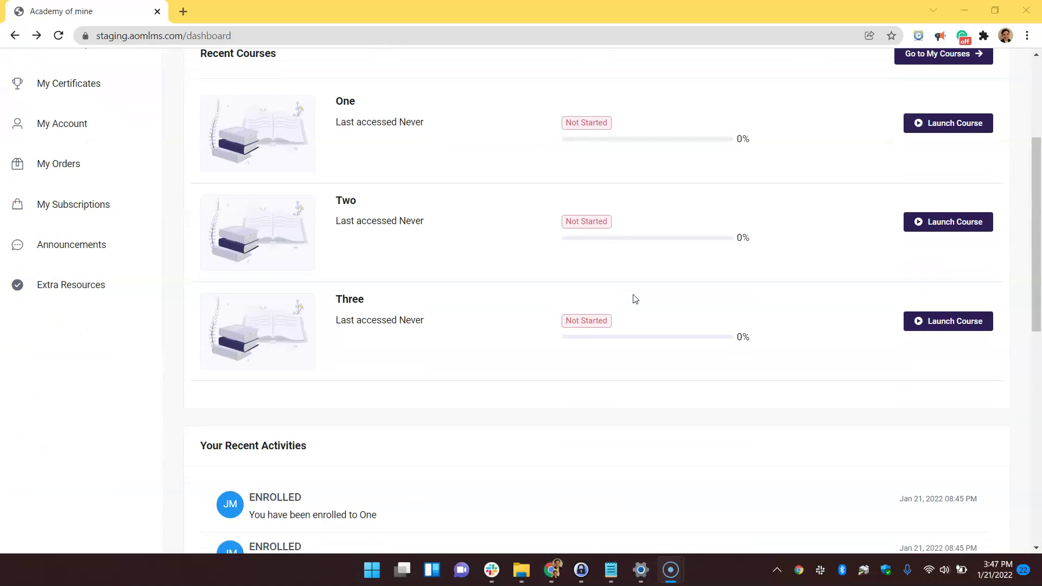
scroll(634, 298, "down", 3)
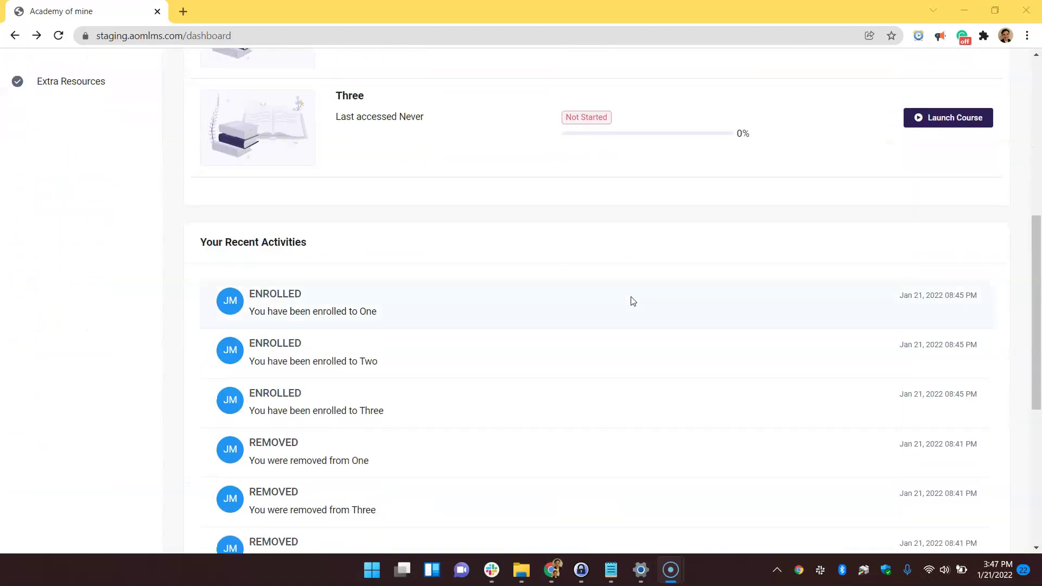
scroll(633, 299, "up", 5)
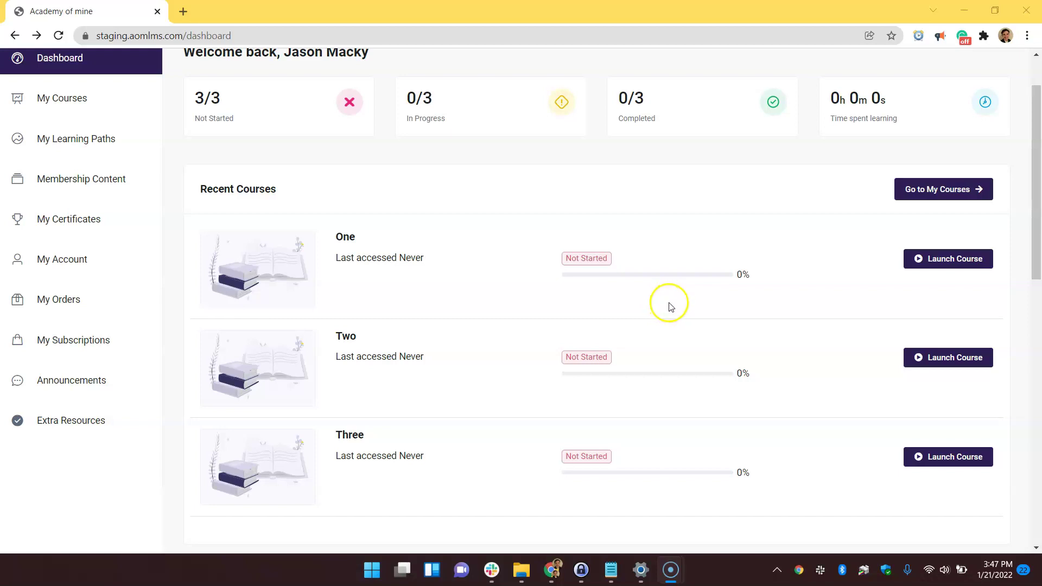
Search My Learning Paths for 'intro' to show Intro to Electrician Journeyman's course states
left_click(38, 141)
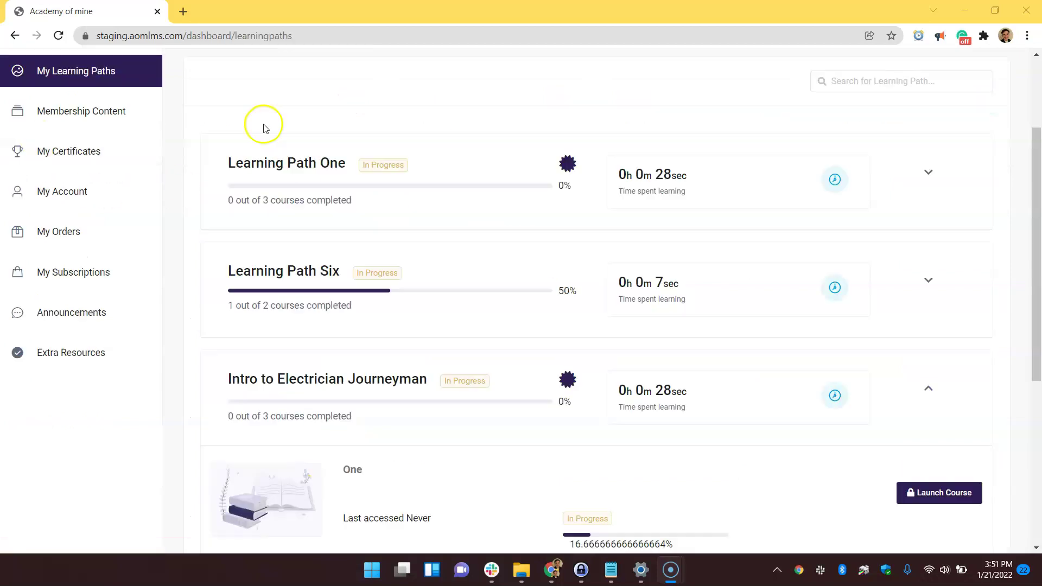
left_click(854, 83)
type("i")
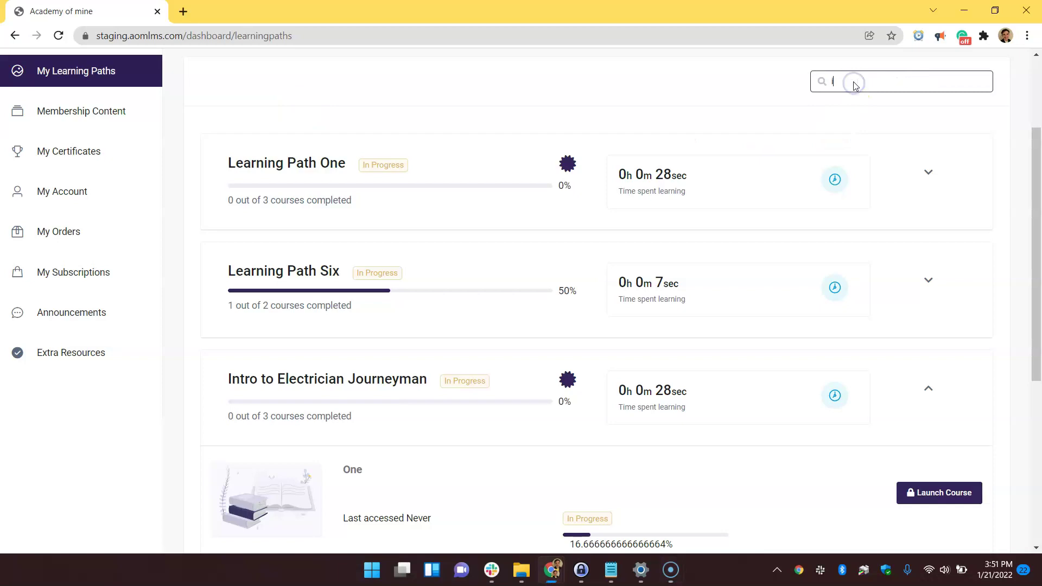
type("ntro")
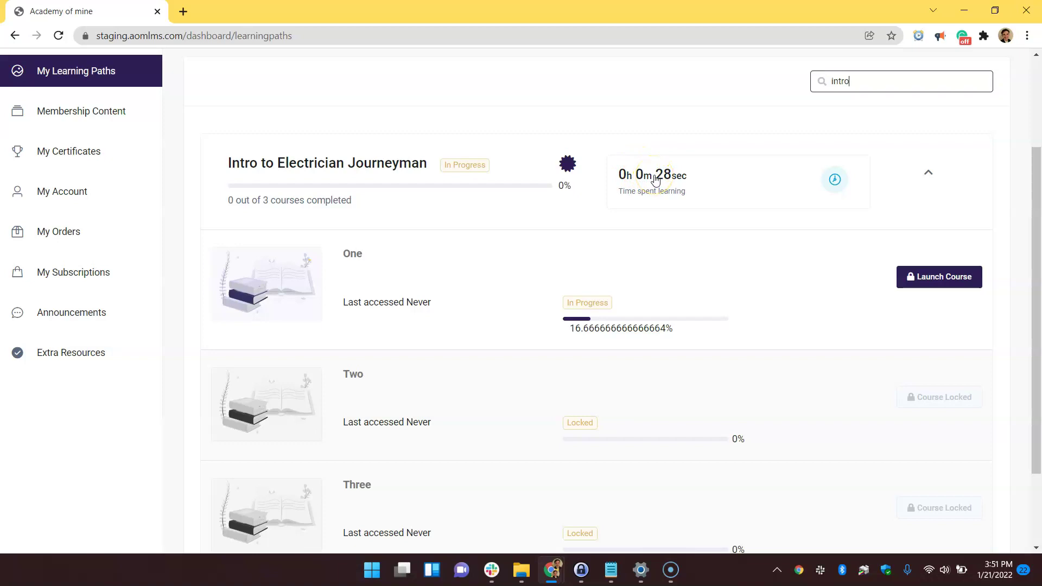
scroll(656, 180, "down", 1)
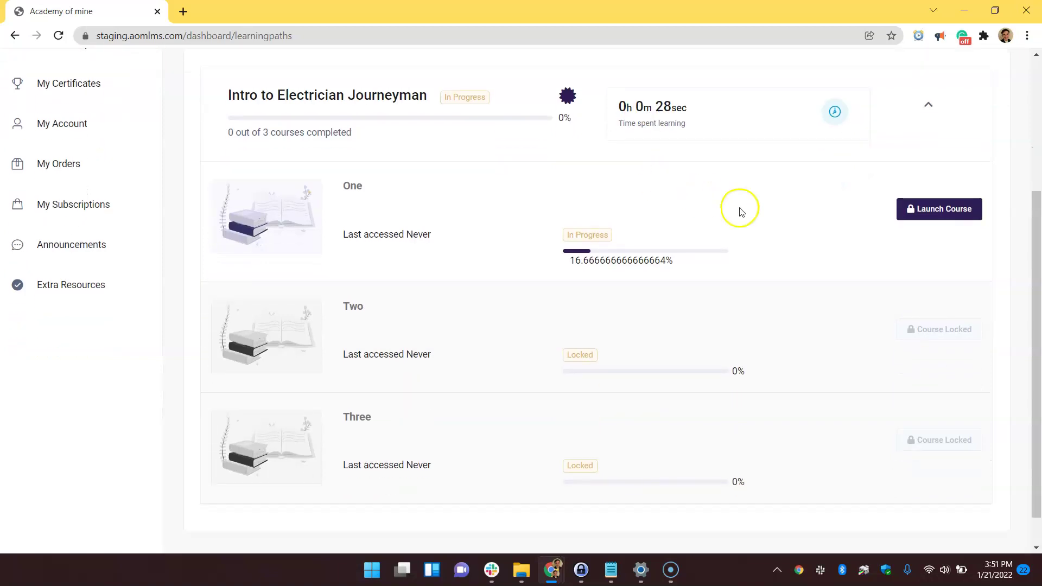